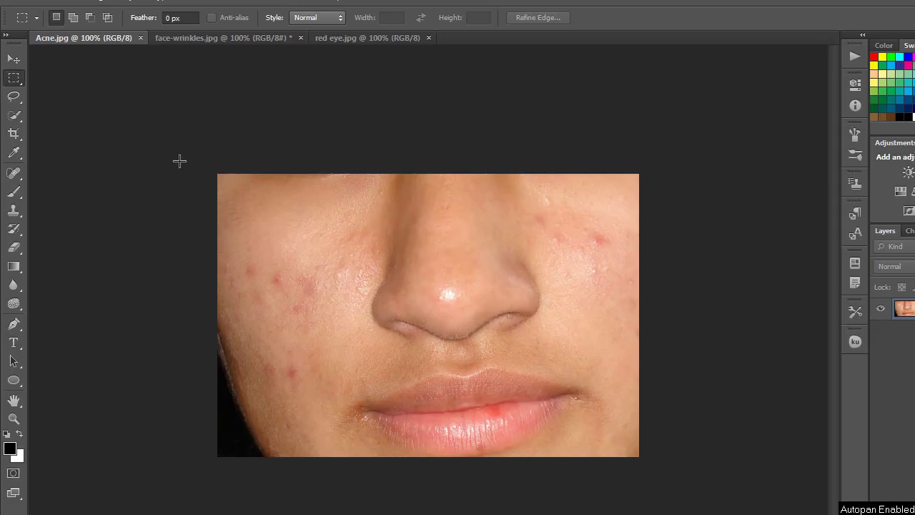
Open the healing tools group in the Tools panel.
left_click(16, 175)
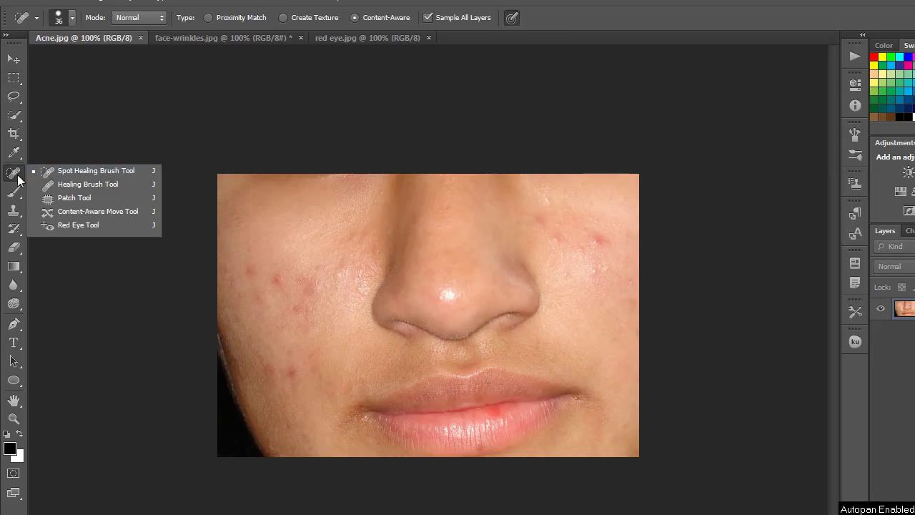
With the Spot Healing Brush, heal six red acne spots on the right cheek.
left_click(97, 171)
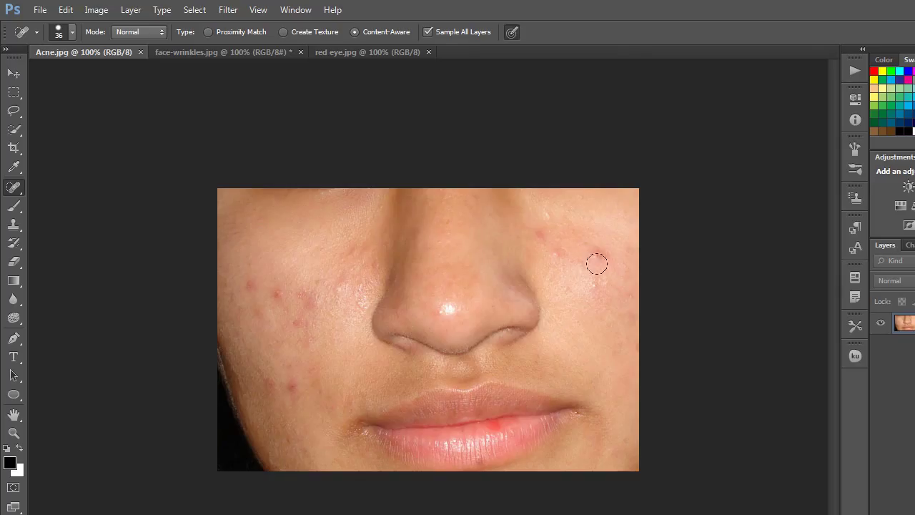
left_click(597, 253)
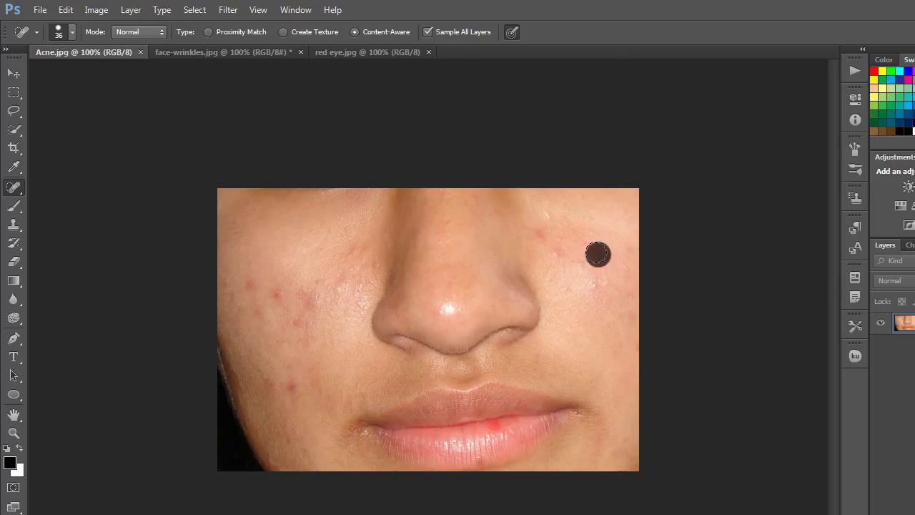
left_click(592, 283)
left_click(555, 255)
left_click(542, 239)
left_click(574, 265)
left_click(598, 280)
Heal the shiny nose tip and the area above it, then add an empty Layer 1.
left_click(441, 309)
left_click(441, 290)
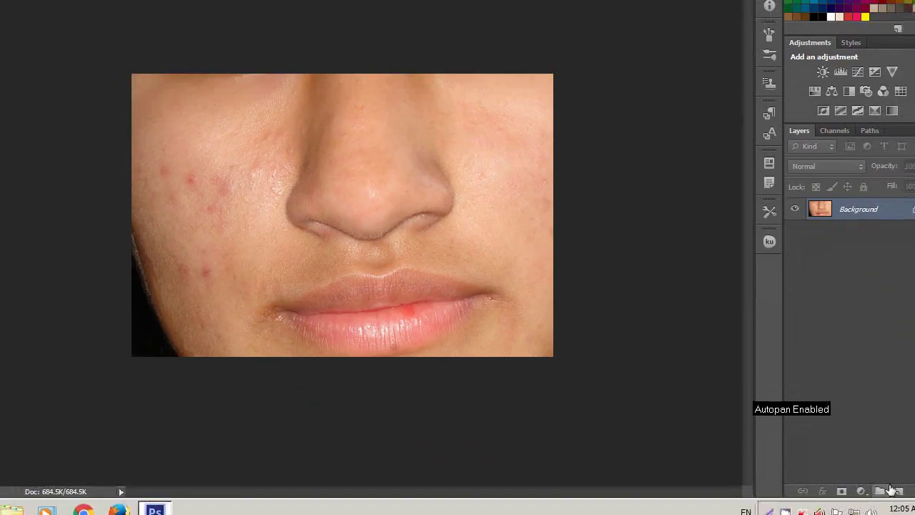
left_click(870, 477)
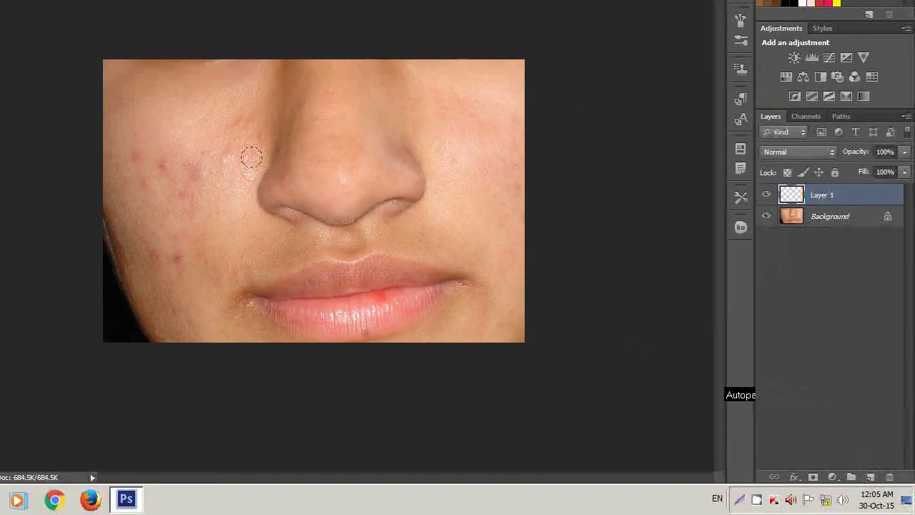
Spot-heal four blemishes beside the nose on Layer 1, toggling Background visibility to check.
left_click(239, 161)
left_click(254, 129)
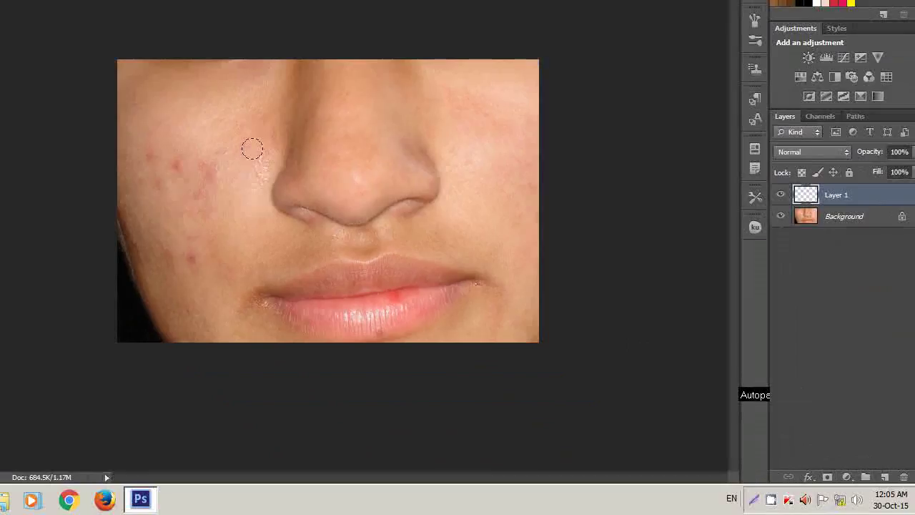
left_click(767, 217)
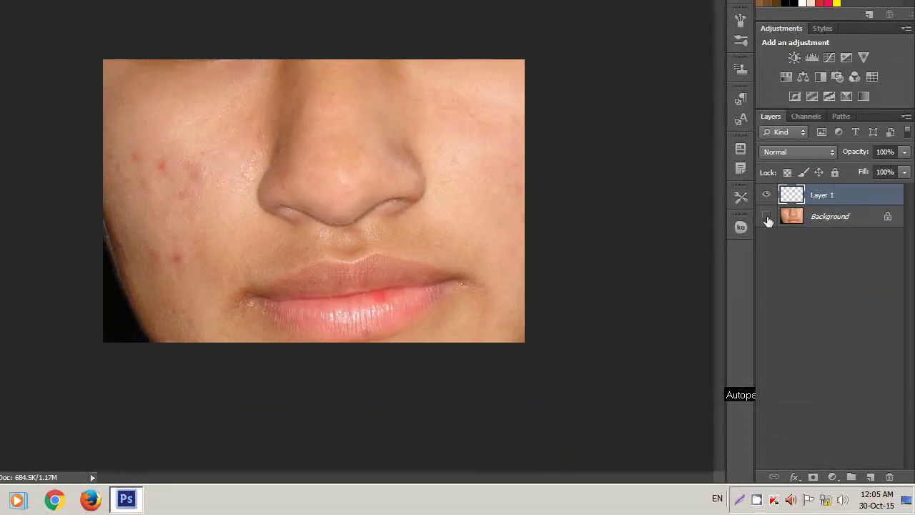
left_click(767, 217)
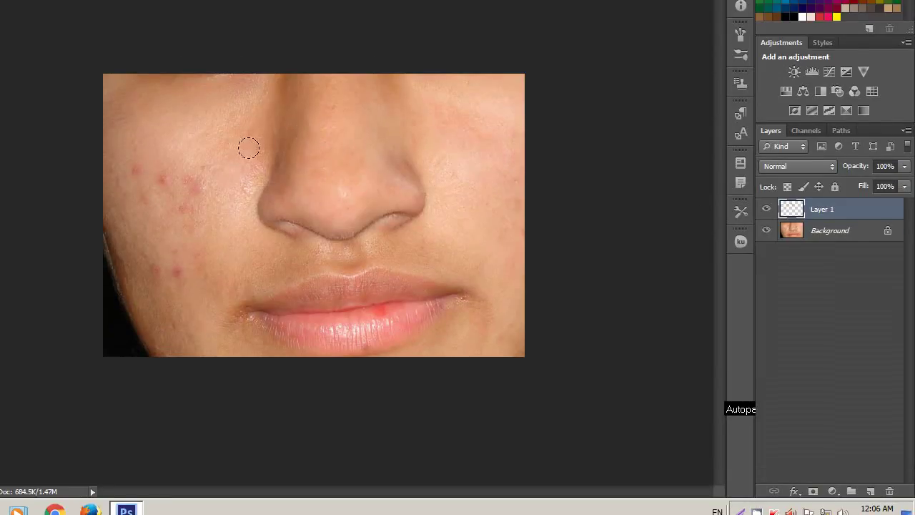
left_click(253, 129)
left_click(249, 185)
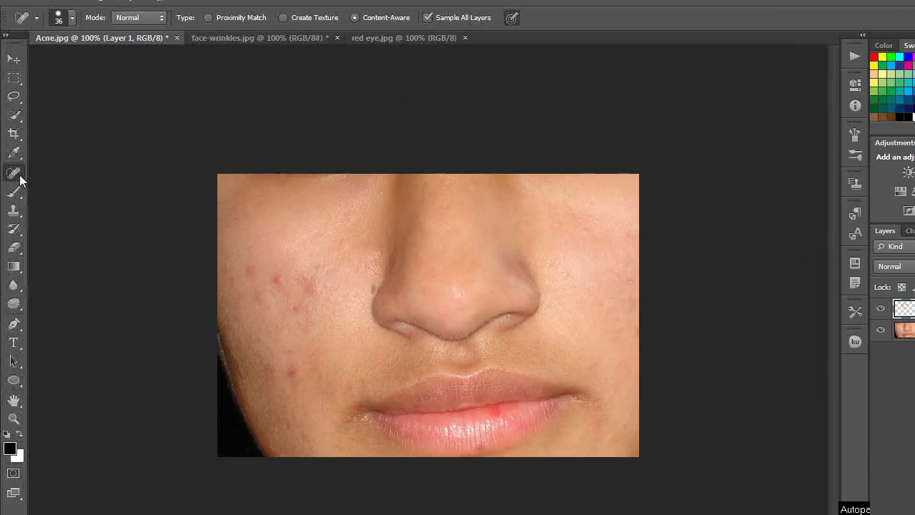
right_click(24, 178)
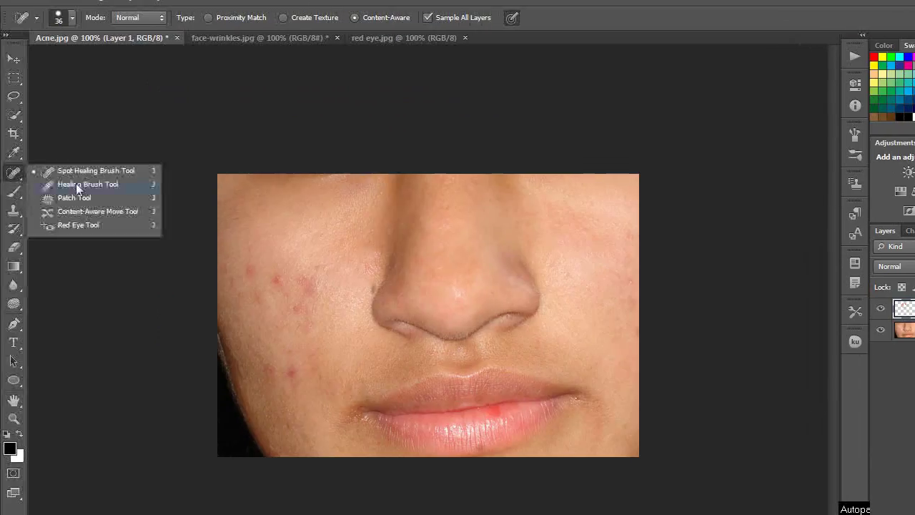
With the Healing Brush, sample clean skin and paint over the left-cheek acne spots.
left_click(77, 186)
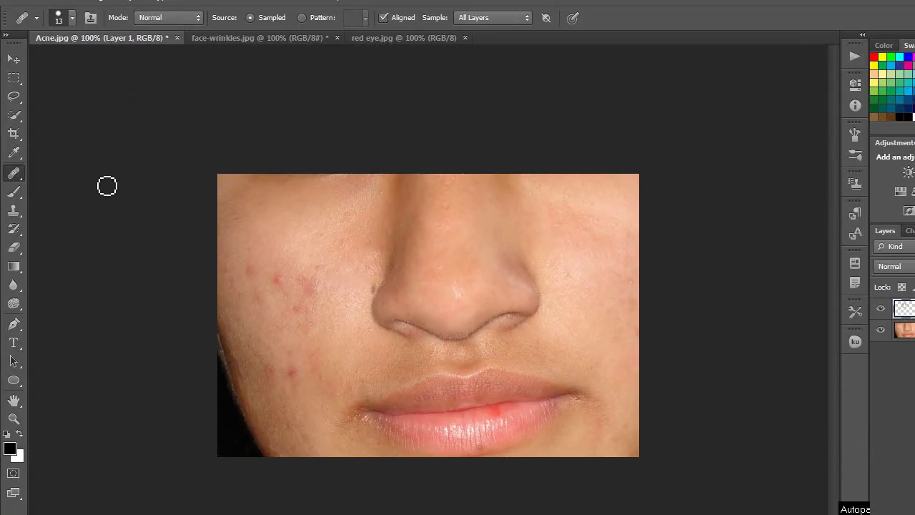
left_click(279, 220, "alt")
mouse_move(323, 279)
left_mouse_down()
mouse_move(307, 292)
mouse_move(306, 284)
mouse_move(311, 317)
mouse_move(282, 286)
left_mouse_up()
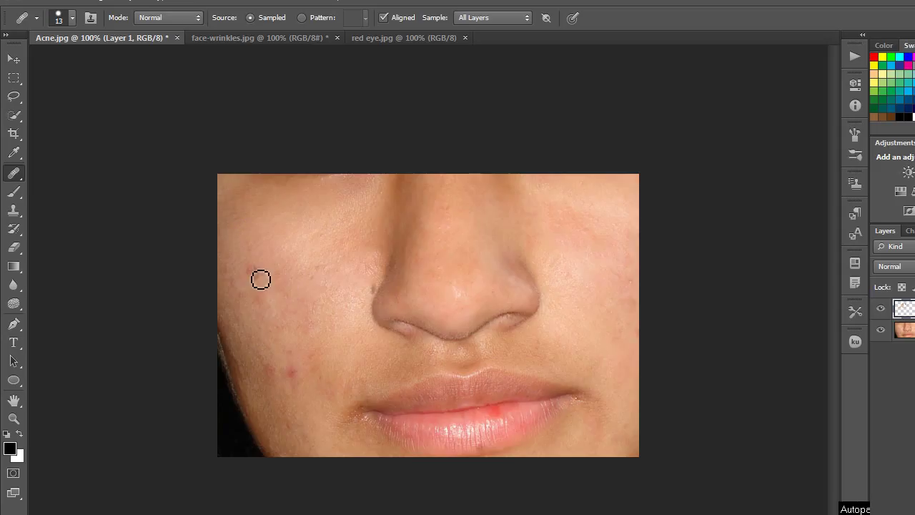
left_click_drag(378, 292, 379, 297)
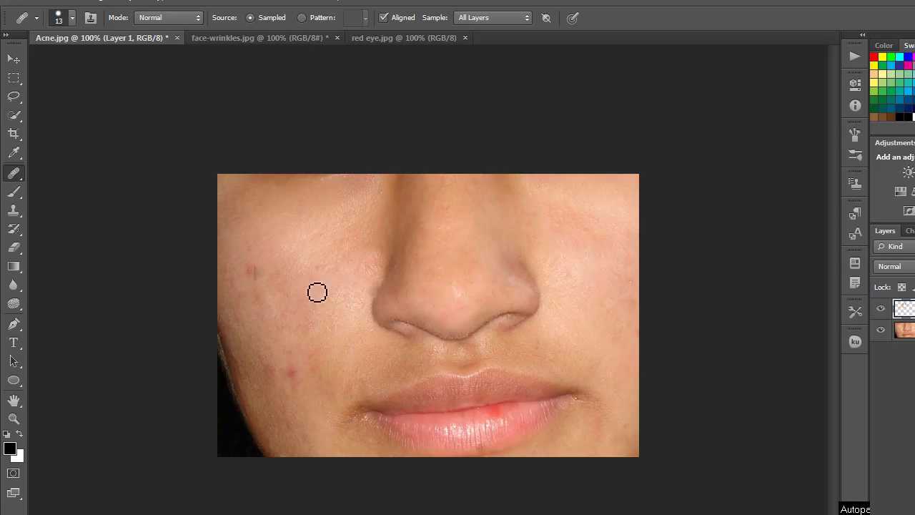
left_click_drag(265, 278, 259, 271)
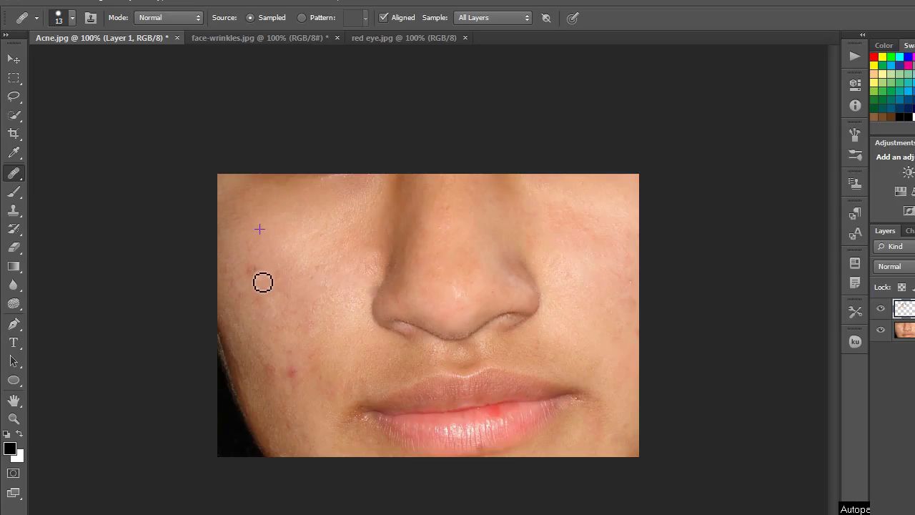
left_click(286, 294, "alt")
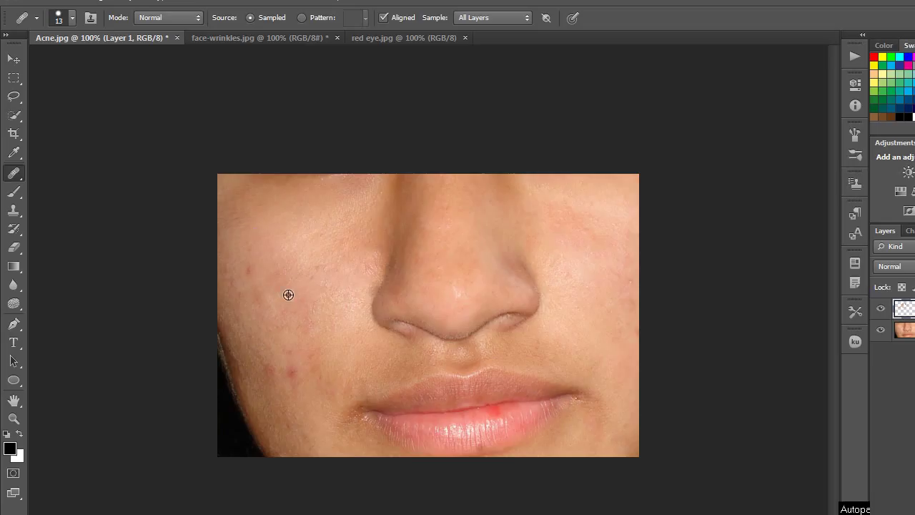
left_click_drag(309, 367, 273, 362)
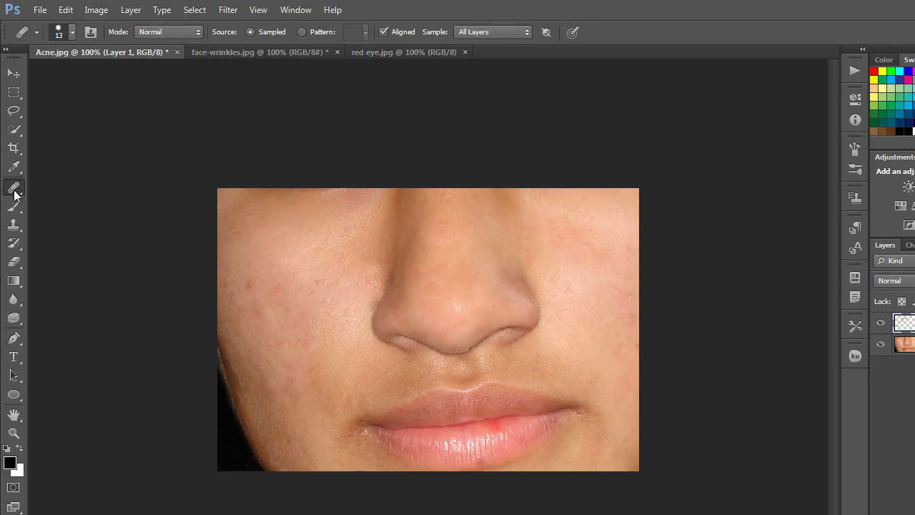
right_click(14, 190)
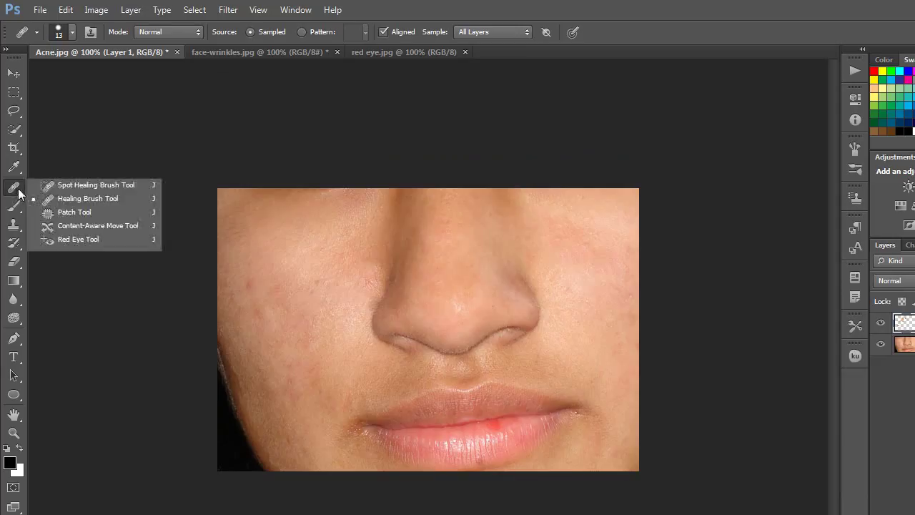
Select the Patch Tool and switch to the face-wrinkles.jpg document.
left_click(65, 212)
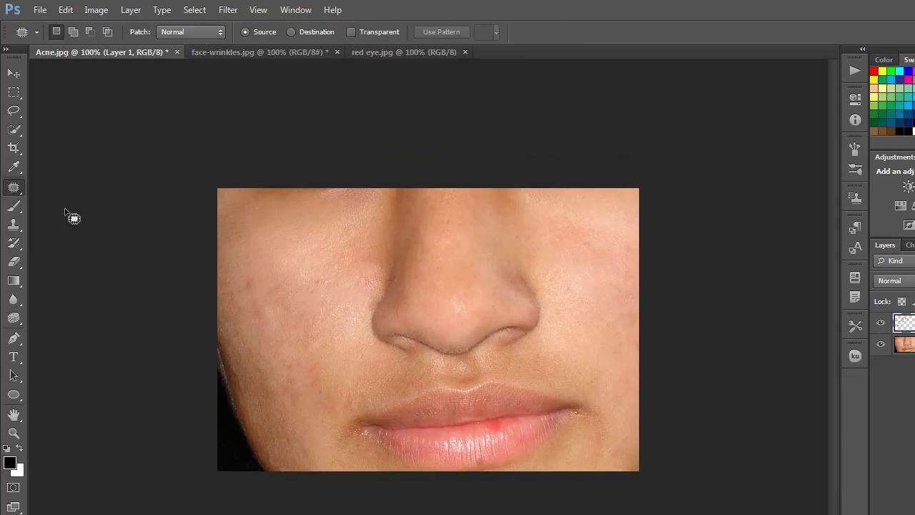
left_click(271, 53)
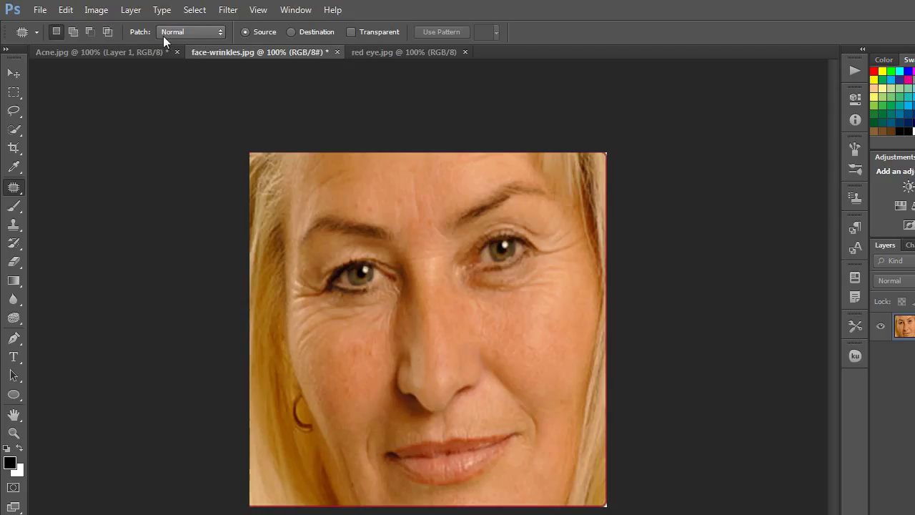
left_click(221, 35)
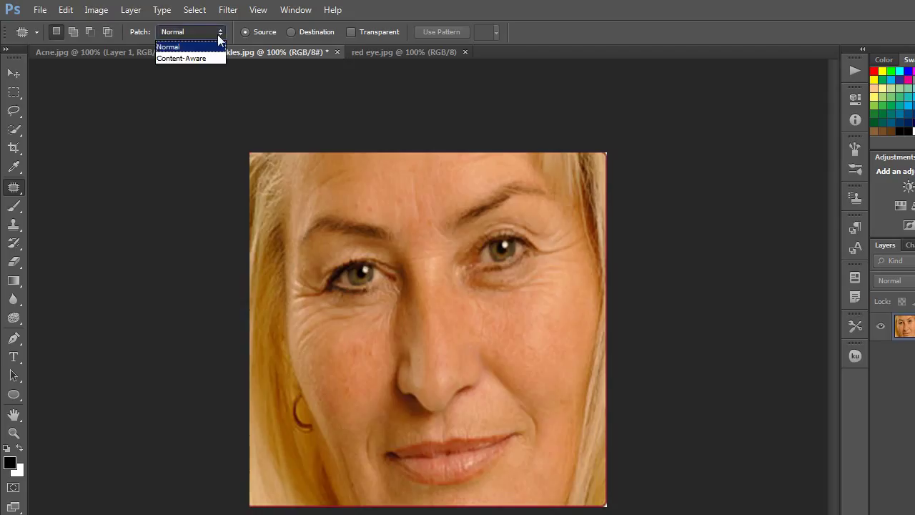
left_click(221, 33)
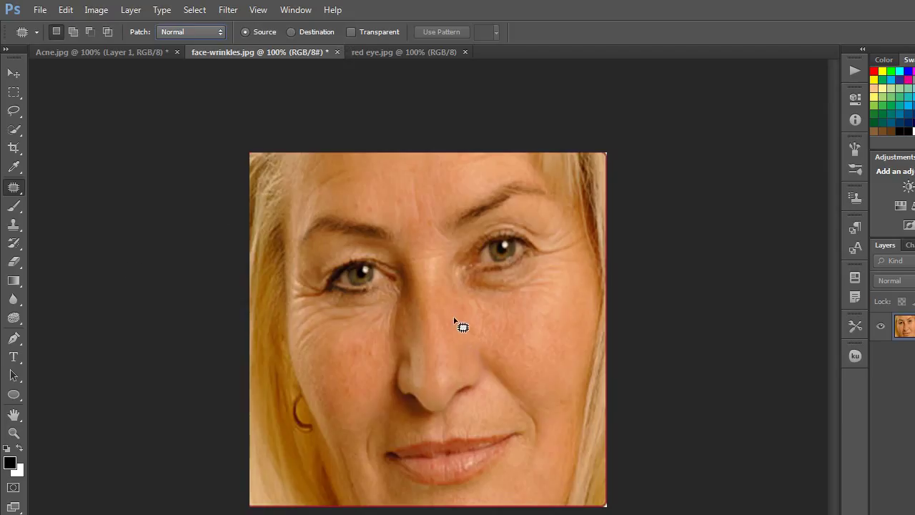
Patch the wrinkles under the left eye and beside the right eye's outer corner.
mouse_move(290, 317)
left_mouse_down()
mouse_move(349, 329)
mouse_move(365, 312)
mouse_move(310, 327)
mouse_move(340, 329)
mouse_move(347, 378)
left_mouse_up()
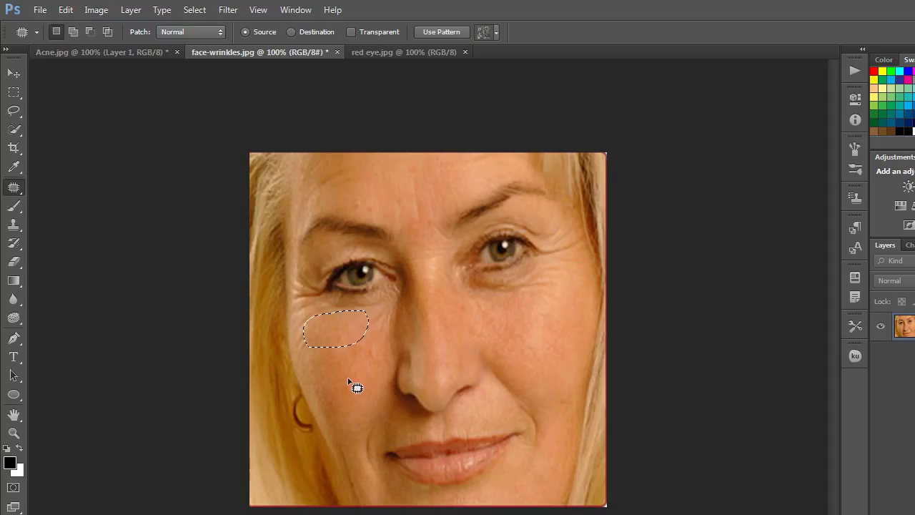
key("ctrl+d")
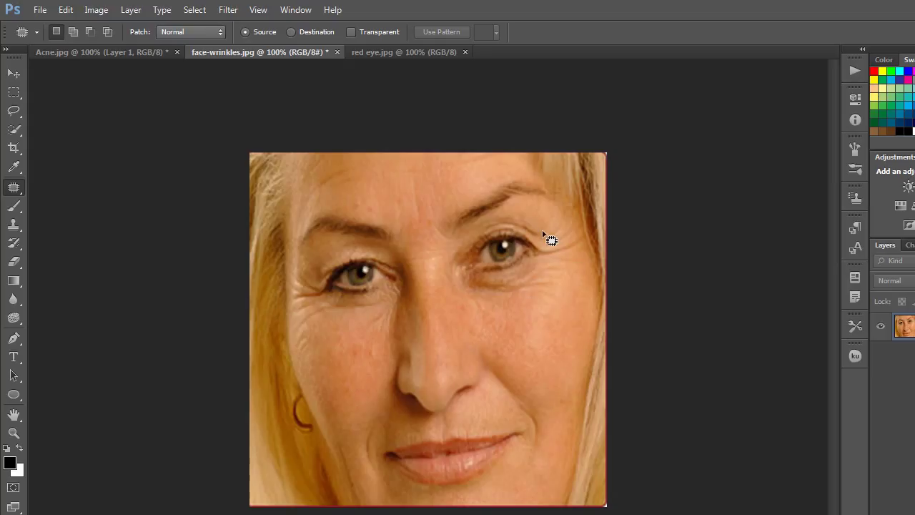
left_click_drag(543, 226, 541, 238)
mouse_move(550, 246)
left_mouse_down()
mouse_move(551, 237)
mouse_move(536, 345)
left_mouse_up()
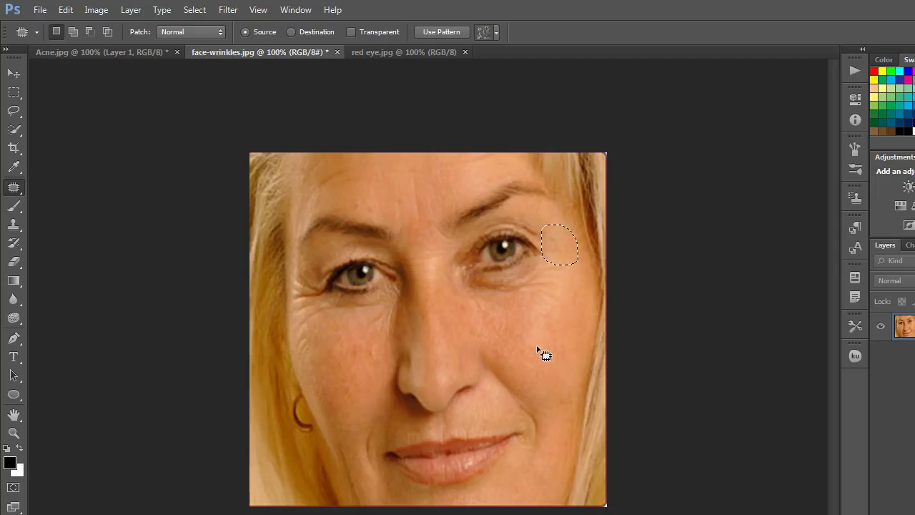
key("ctrl+d")
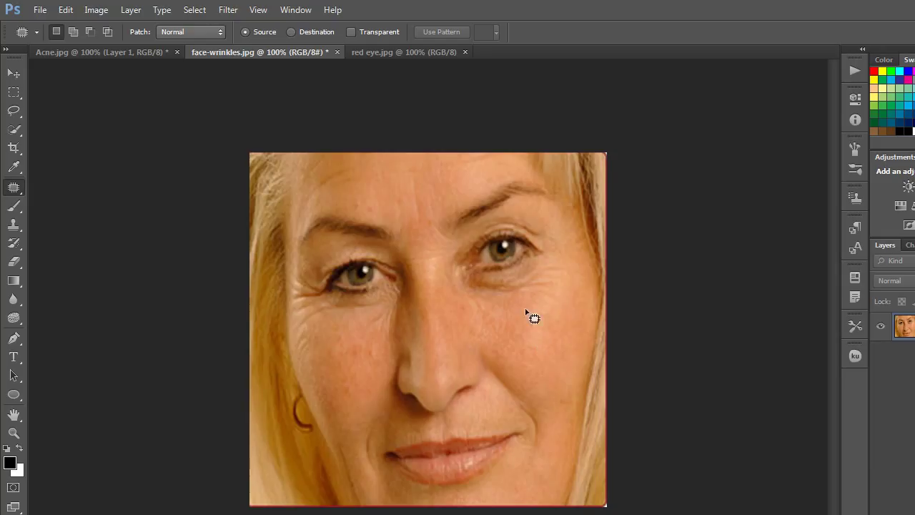
mouse_move(492, 284)
left_mouse_down()
mouse_move(563, 279)
mouse_move(497, 290)
mouse_move(524, 326)
left_mouse_up()
key("ctrl+d")
Patch the crow's feet beside the left eye and the forehead lines.
mouse_move(291, 270)
left_mouse_down()
mouse_move(322, 295)
mouse_move(299, 279)
left_mouse_up()
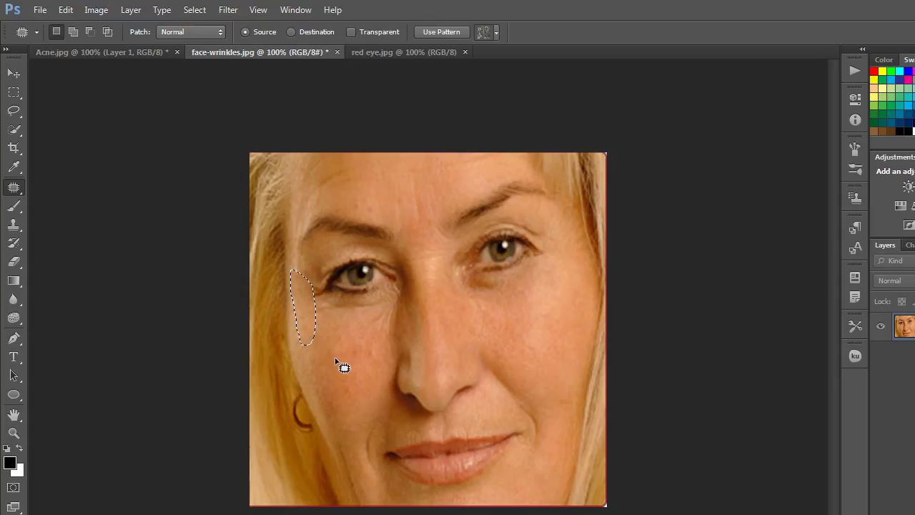
key("ctrl+d")
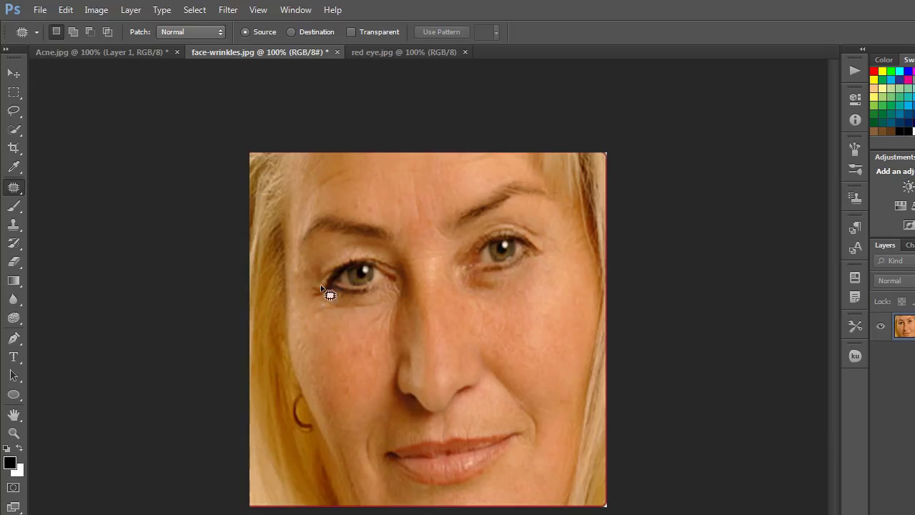
mouse_move(308, 176)
left_mouse_down()
mouse_move(338, 171)
mouse_move(311, 184)
mouse_move(379, 202)
left_mouse_up()
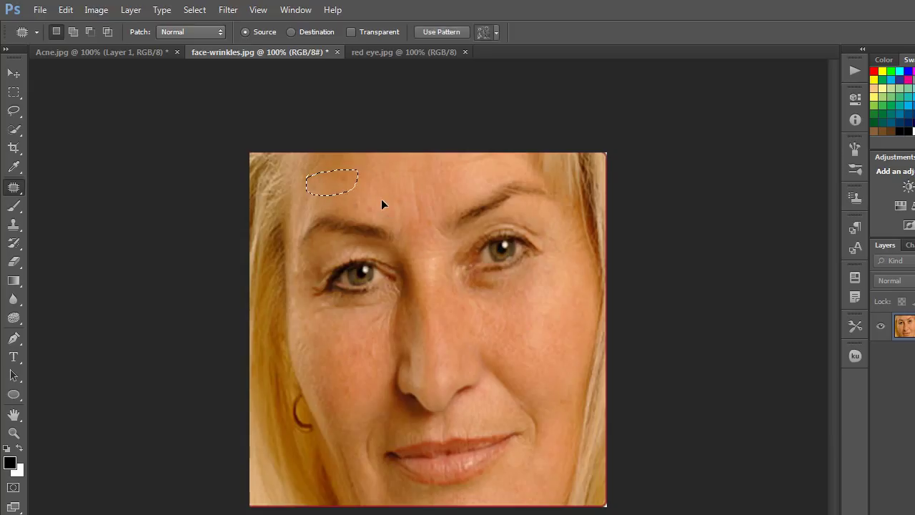
key("ctrl+d")
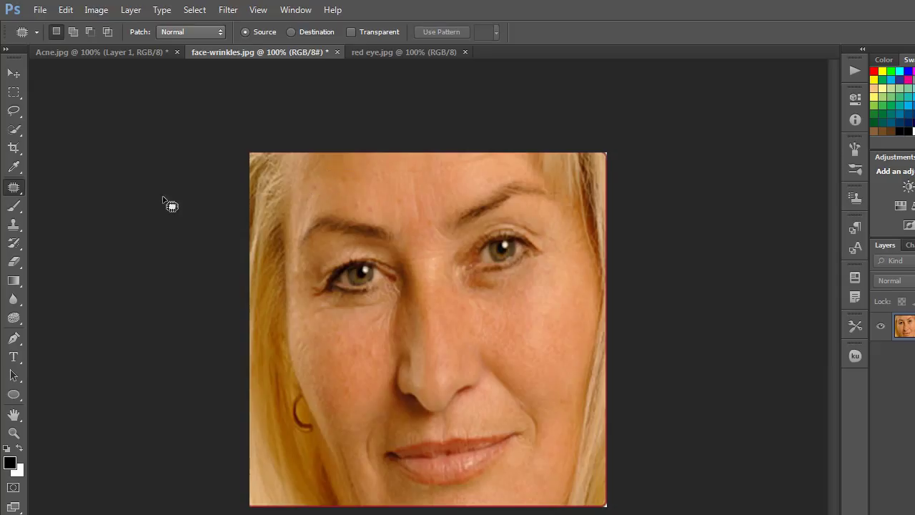
right_click(15, 193)
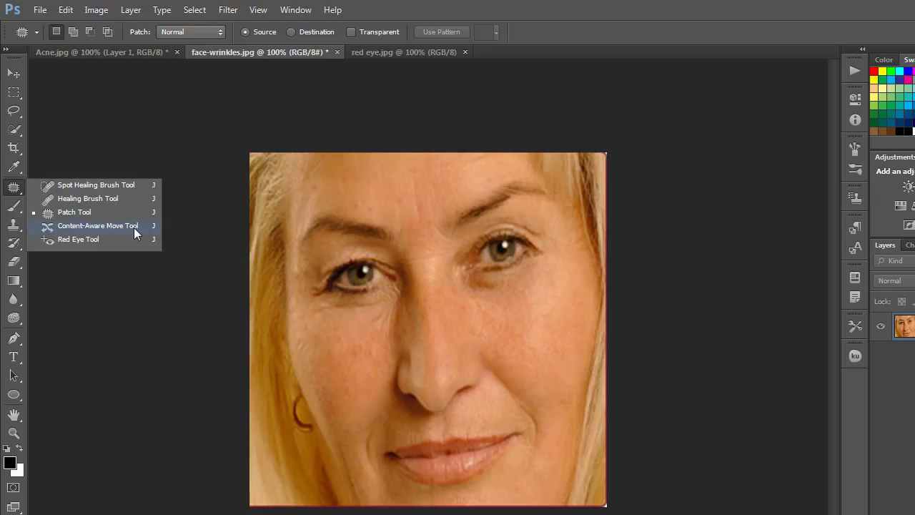
In red eye.jpg, correct both red pupils with the Red Eye Tool.
left_click(400, 52)
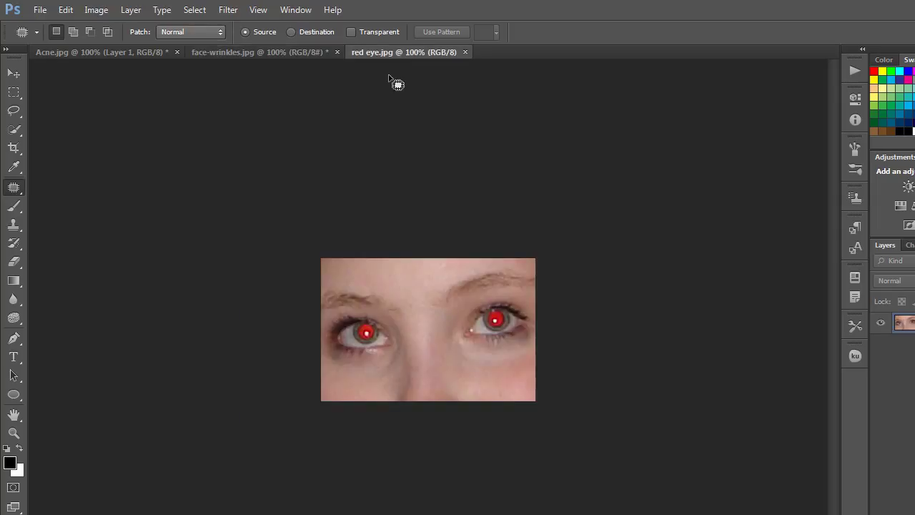
right_click(15, 189)
left_click(76, 241)
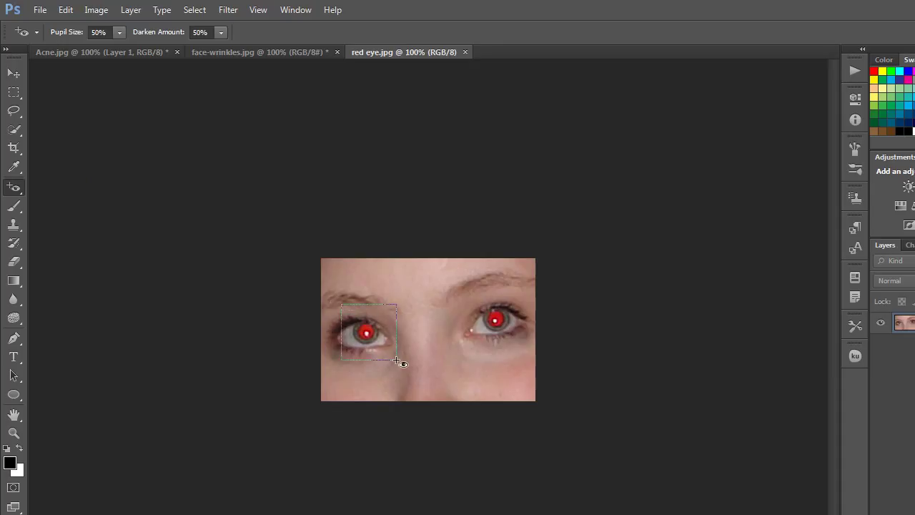
left_click_drag(342, 305, 401, 361)
left_click_drag(453, 294, 529, 353)
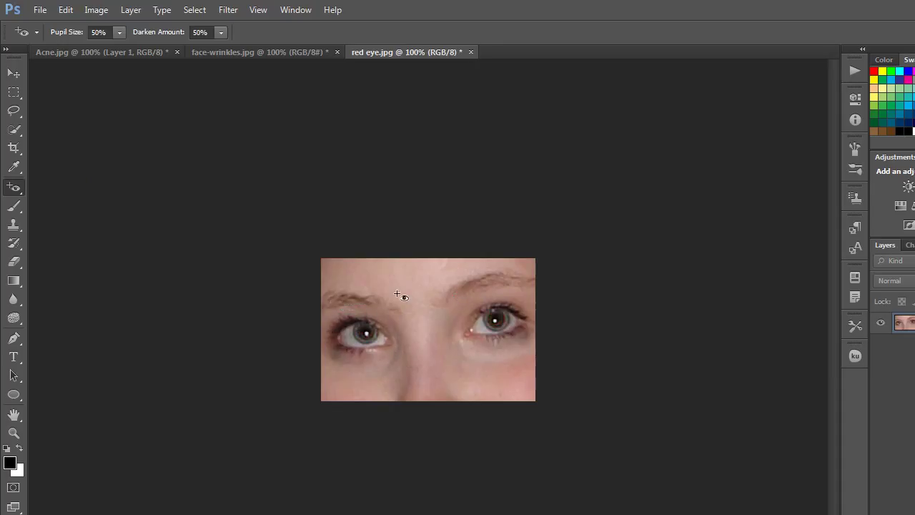